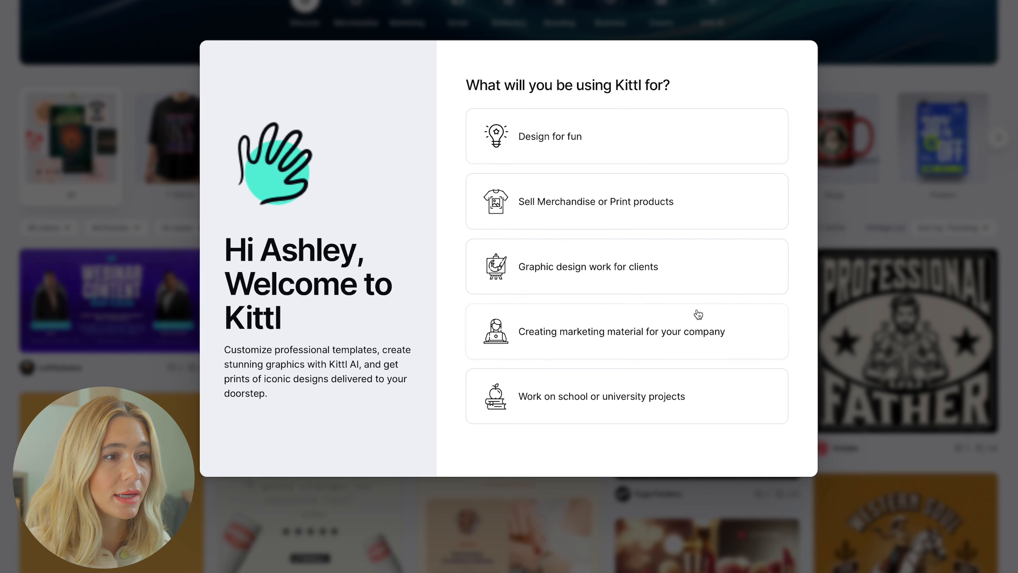
Answer onboarding with marketing material, a referral source and 'a few designs', then skip.
{"action": "left_click", "coordinate": [633, 340]}
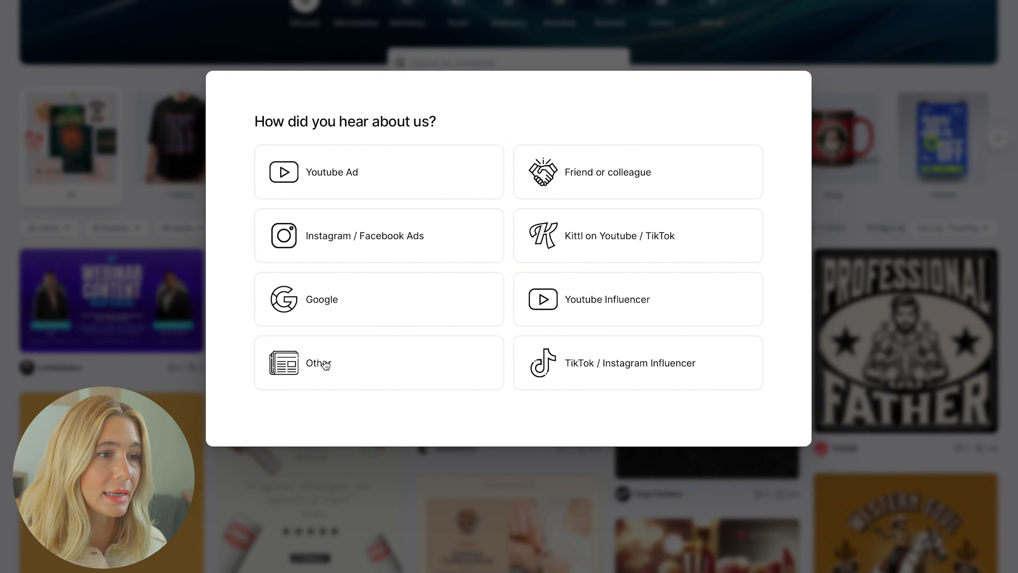
{"action": "left_click", "coordinate": [672, 383]}
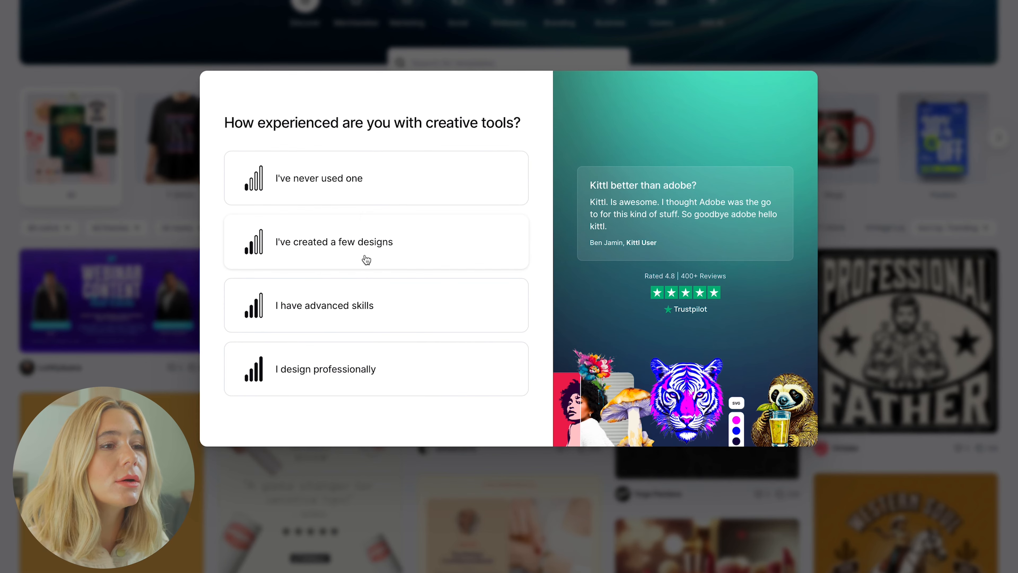
{"action": "left_click", "coordinate": [389, 324]}
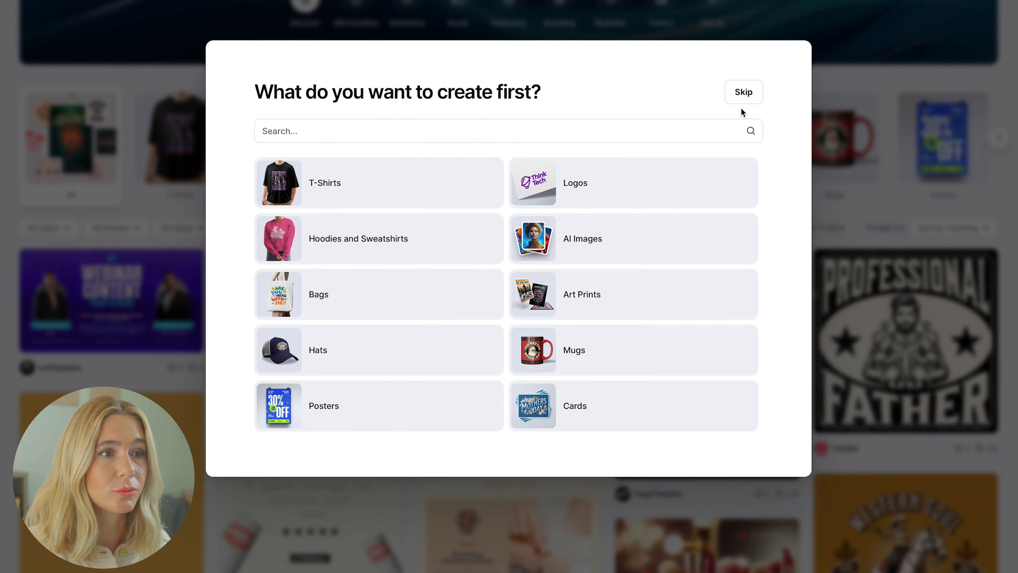
{"action": "left_click", "coordinate": [743, 94]}
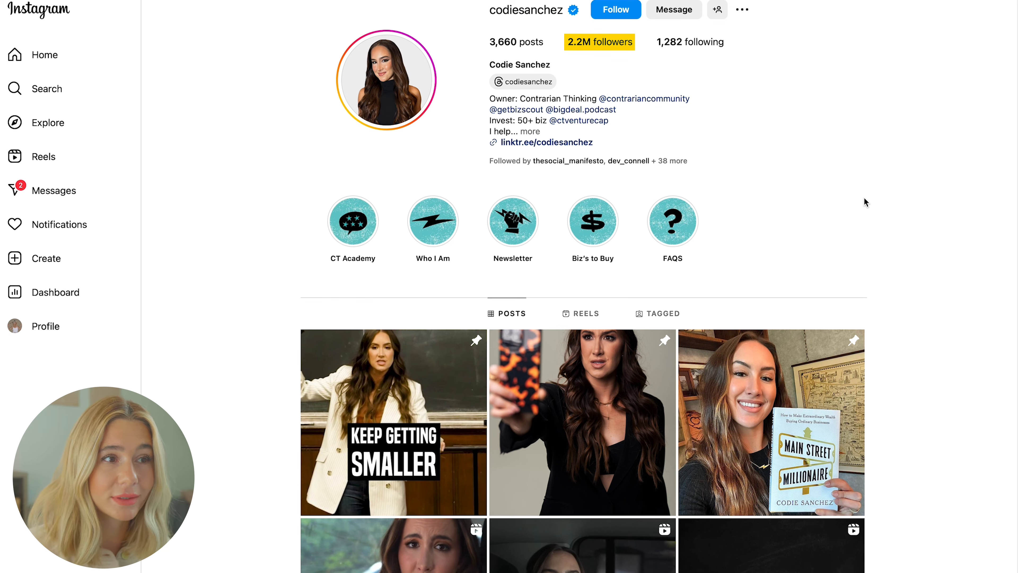
Scroll the creator's profile and page through a text-style carousel post's slides for reference.
{"action": "scroll", "coordinate": [809, 259], "scroll_direction": "down", "scroll_amount": 5}
{"action": "scroll", "coordinate": [699, 365], "scroll_direction": "down", "scroll_amount": 5}
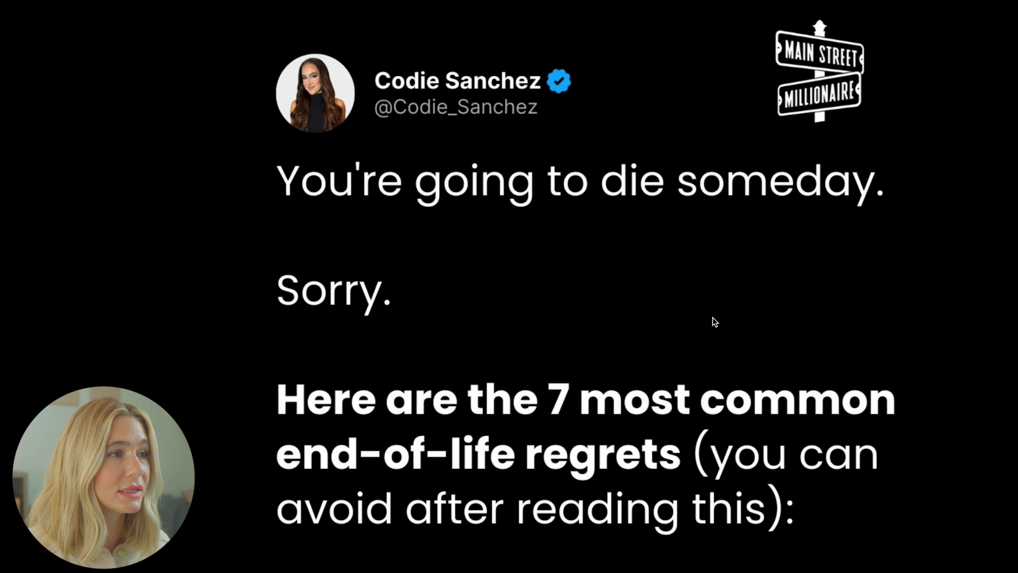
{"action": "key", "text": "Right"}
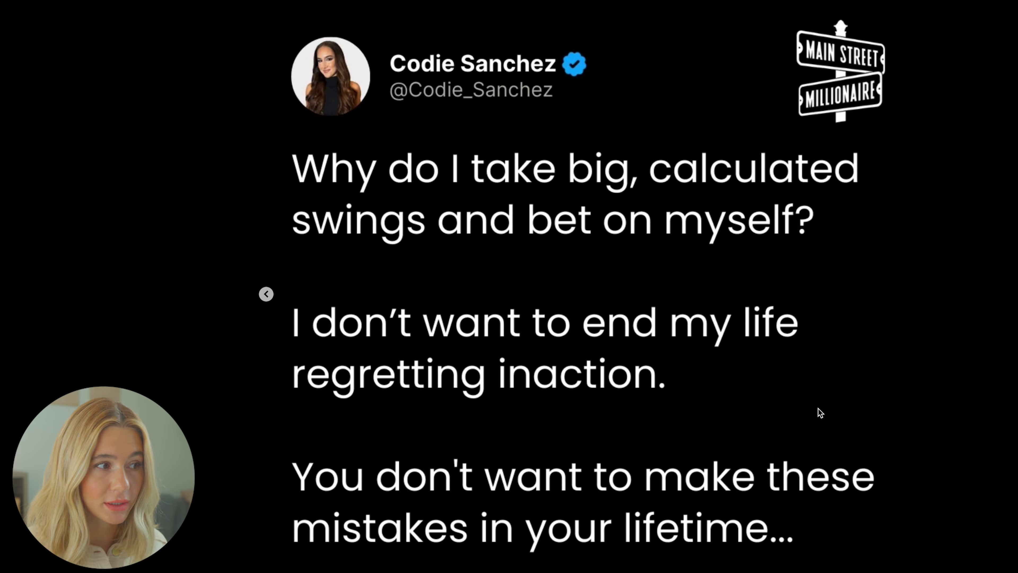
{"action": "left_click", "coordinate": [947, 295]}
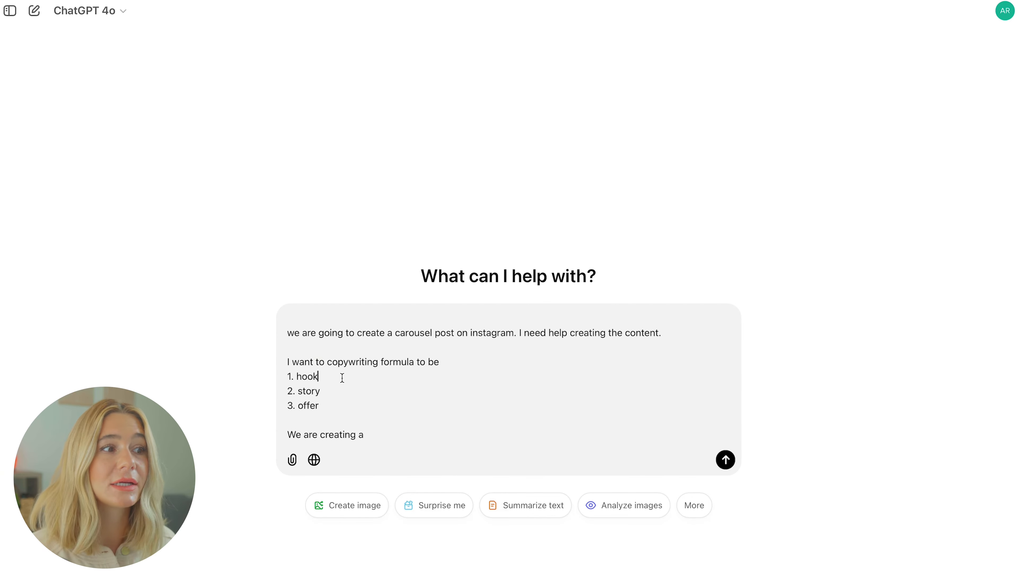
Finish the hook/story/offer carousel prompt on top 5 tips for a cleaner, healthier lifestyle and send it.
{"action": "left_click", "coordinate": [342, 400]}
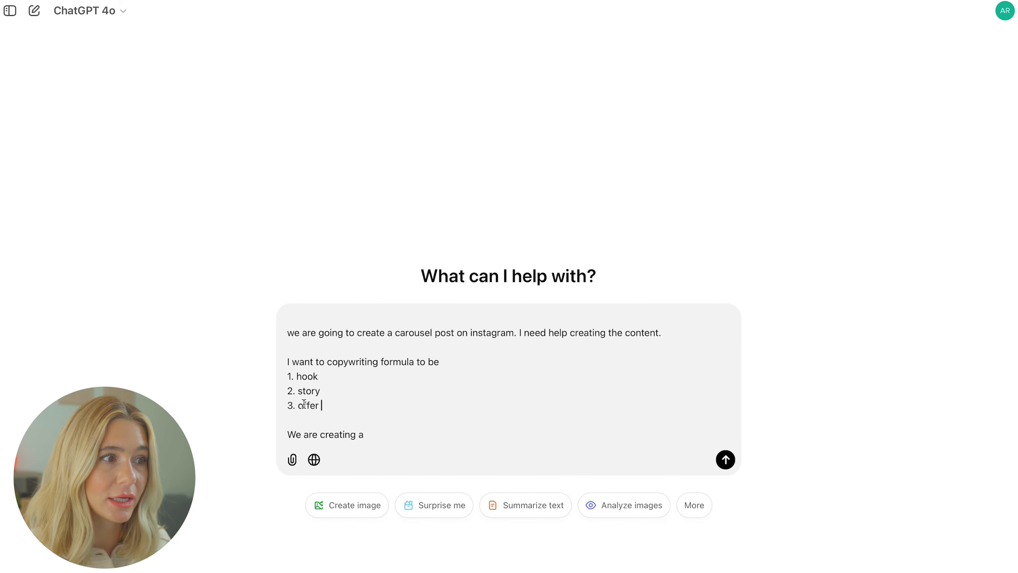
{"action": "left_click", "coordinate": [428, 436]}
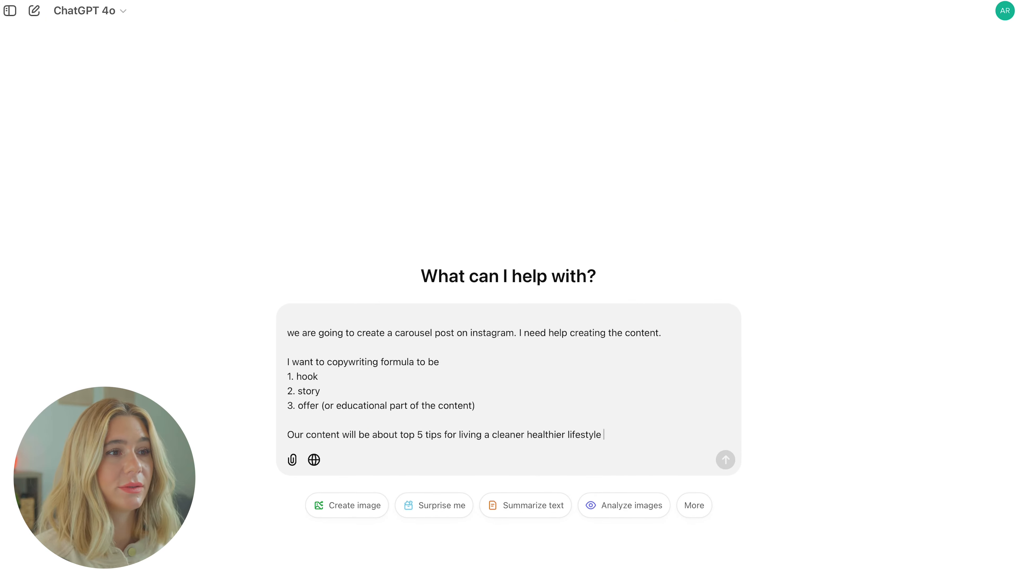
{"action": "key", "text": "Return"}
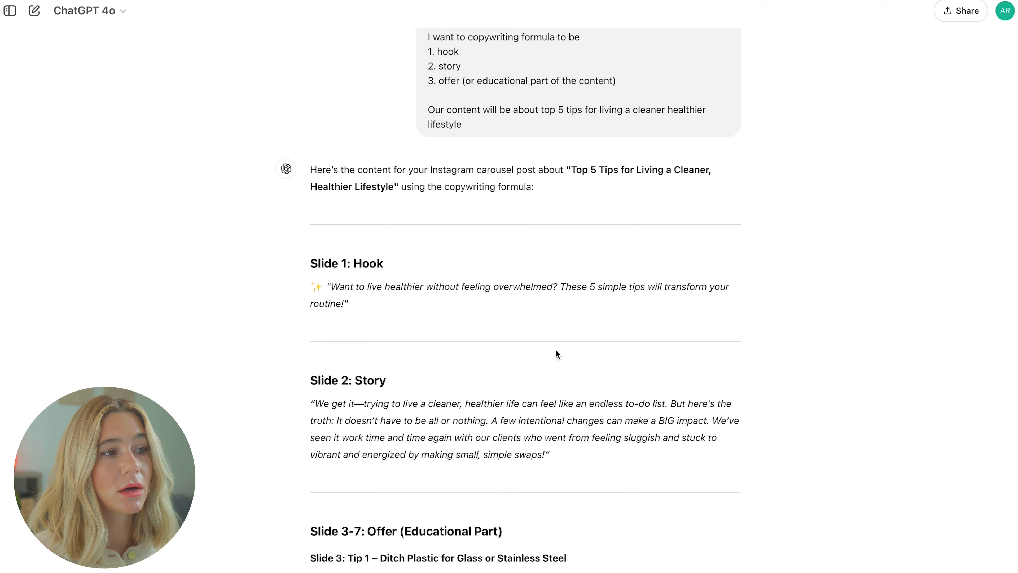
Review the carousel copy, then ask ChatGPT for 5 more hook options for slide one.
{"action": "scroll", "coordinate": [557, 353], "scroll_direction": "down", "scroll_amount": 4}
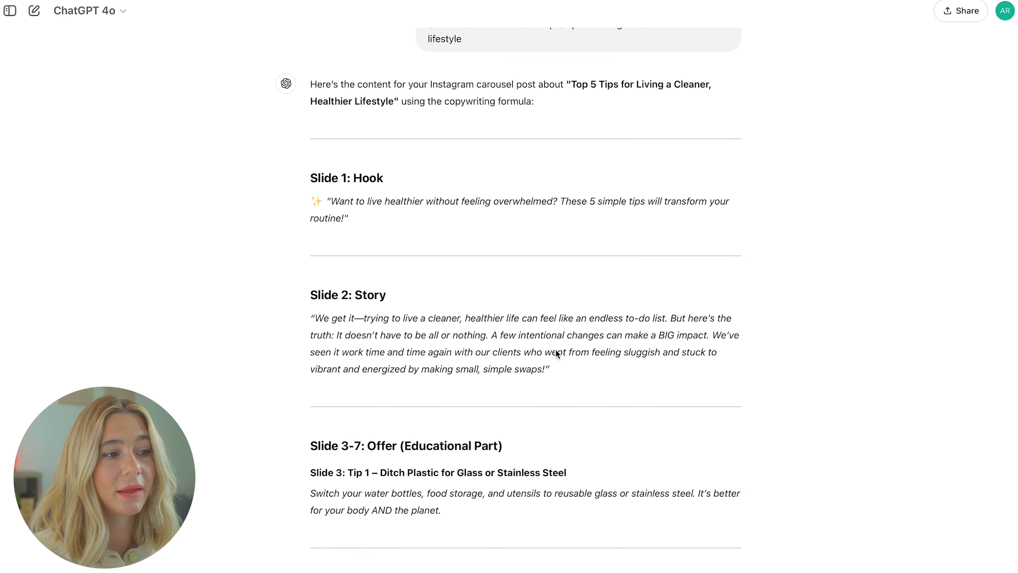
{"action": "scroll", "coordinate": [557, 353], "scroll_direction": "down", "scroll_amount": 3}
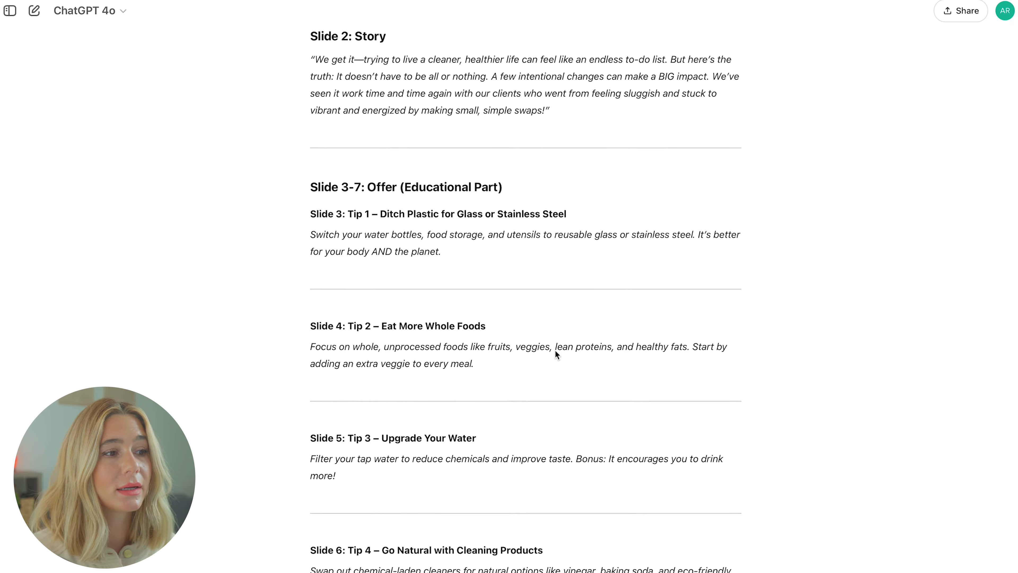
{"action": "scroll", "coordinate": [556, 288], "scroll_direction": "up", "scroll_amount": 3}
{"action": "scroll", "coordinate": [556, 352], "scroll_direction": "down", "scroll_amount": 6}
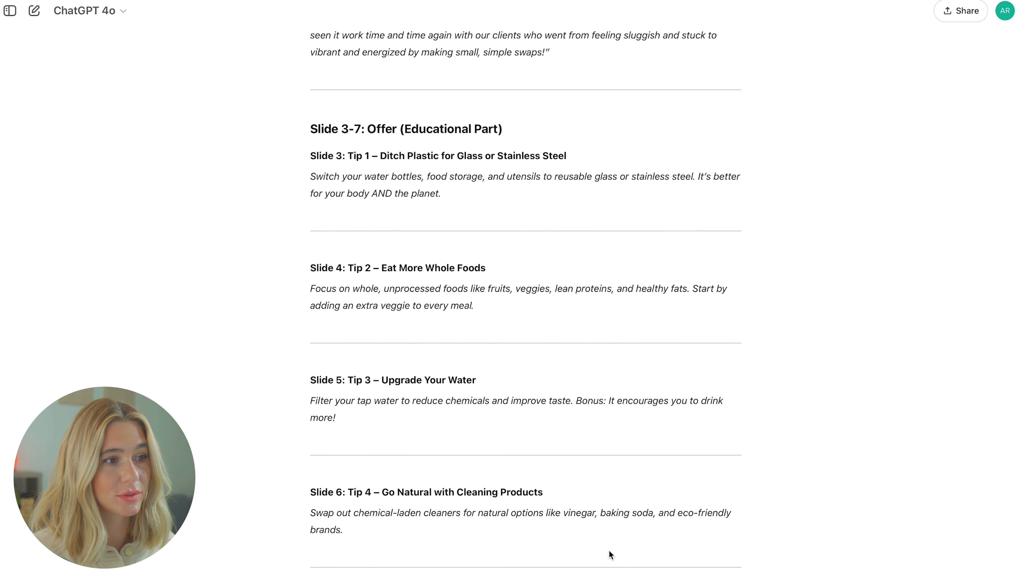
{"action": "scroll", "coordinate": [551, 464], "scroll_direction": "up", "scroll_amount": 7}
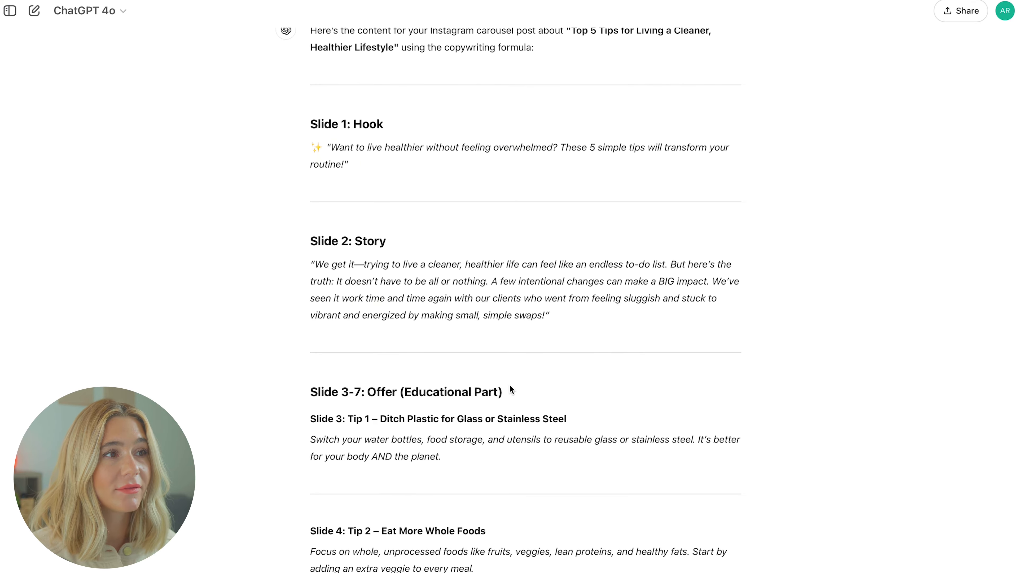
{"action": "scroll", "coordinate": [509, 384], "scroll_direction": "up", "scroll_amount": 1}
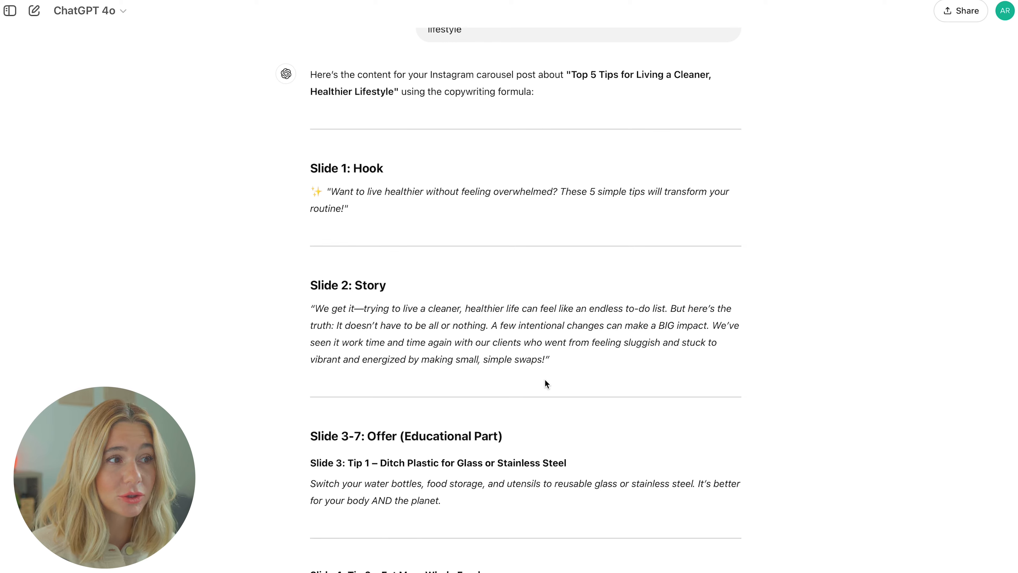
{"action": "scroll", "coordinate": [607, 381], "scroll_direction": "down", "scroll_amount": 3}
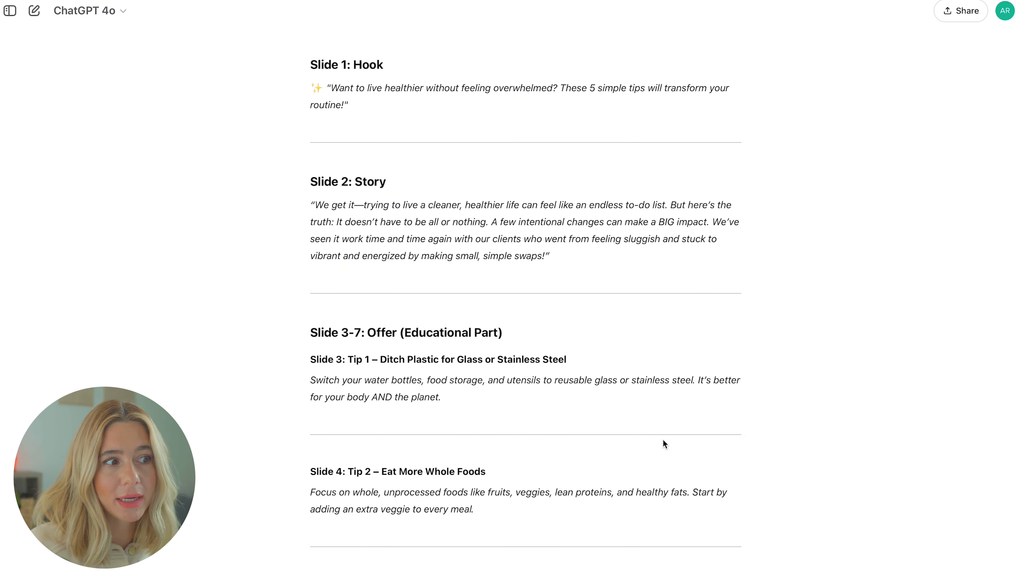
{"action": "scroll", "coordinate": [656, 443], "scroll_direction": "down", "scroll_amount": 3}
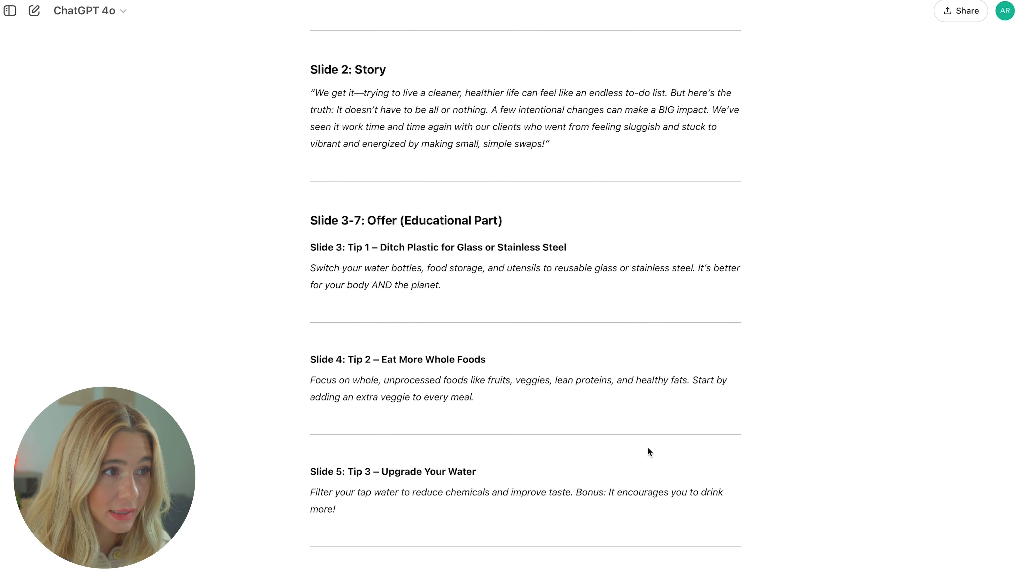
{"action": "scroll", "coordinate": [614, 415], "scroll_direction": "up", "scroll_amount": 4}
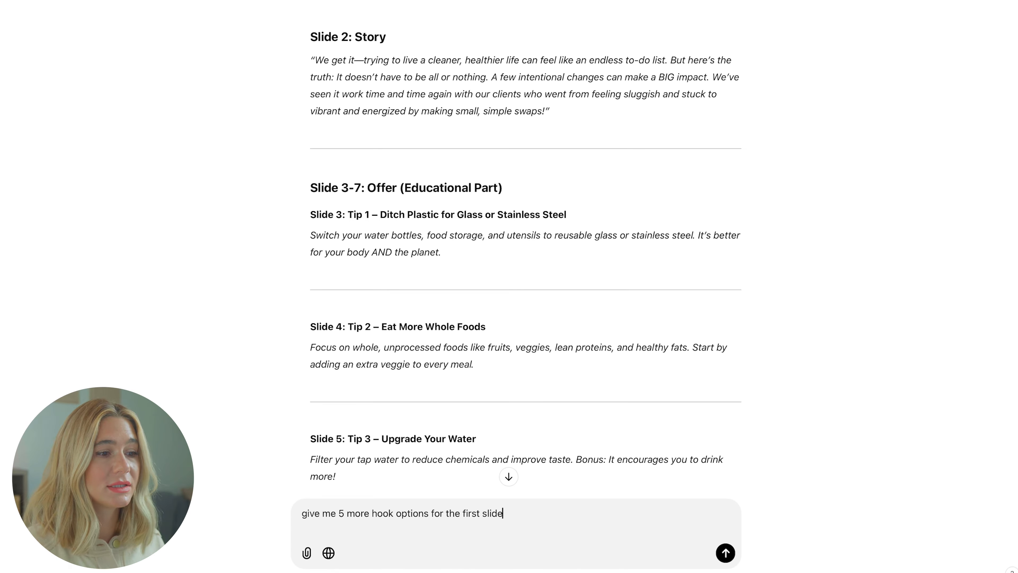
{"action": "key", "text": "Return"}
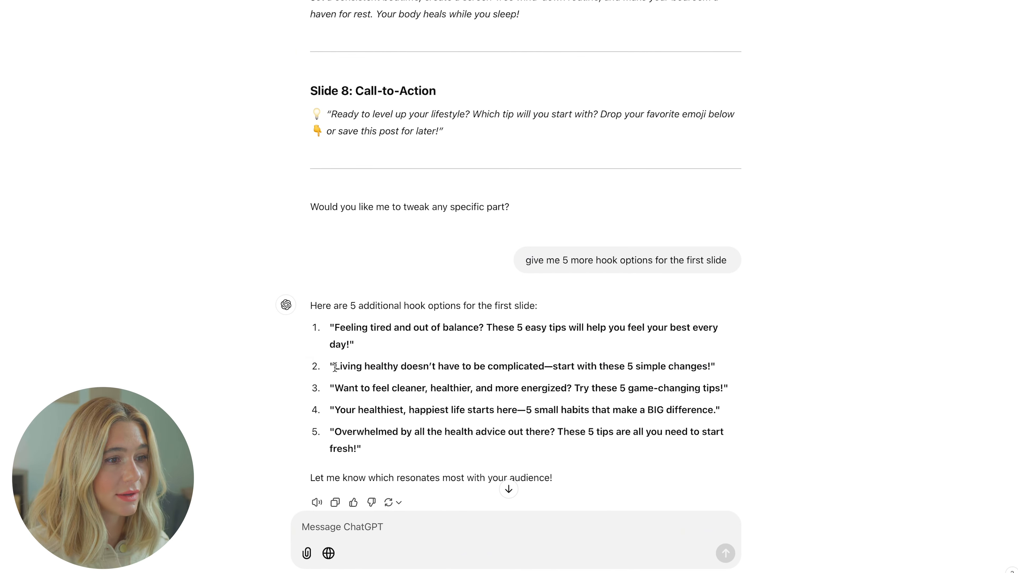
Select hook option 2, about living healthy not being complicated, and scroll back up.
{"action": "left_click_drag", "start_coordinate": [335, 366], "coordinate": [717, 365]}
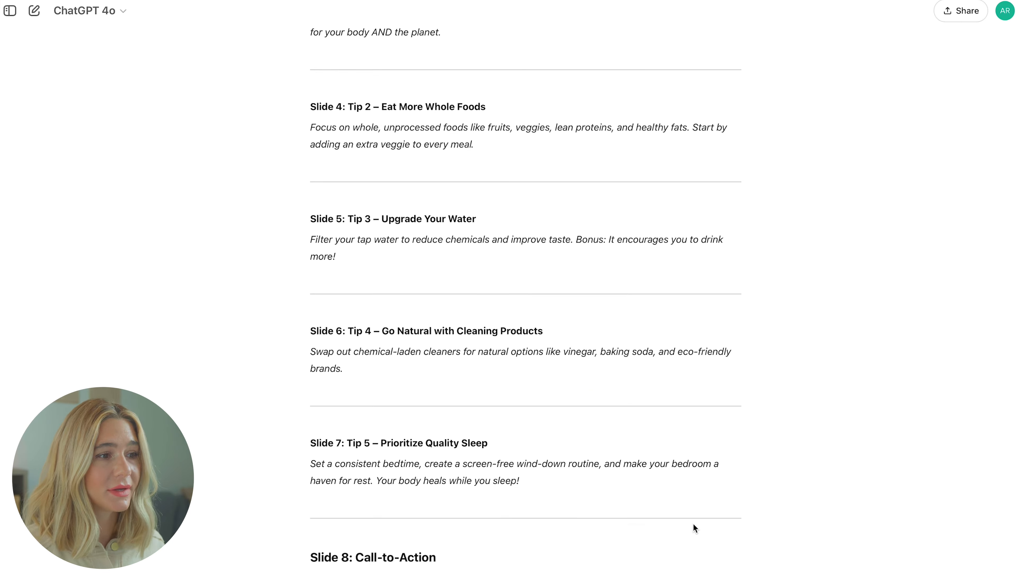
{"action": "scroll", "coordinate": [692, 524], "scroll_direction": "up", "scroll_amount": 5}
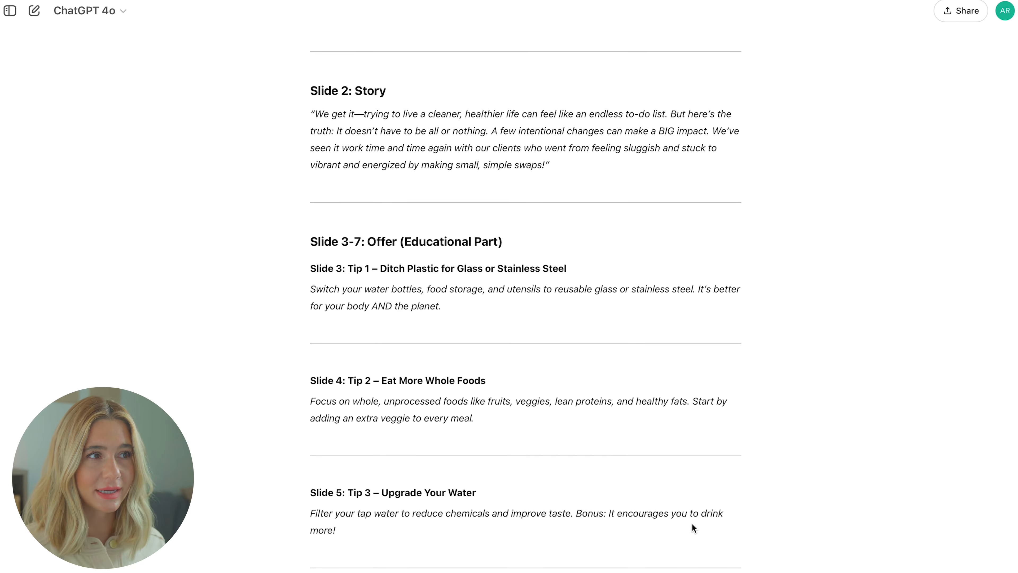
{"action": "scroll", "coordinate": [693, 529], "scroll_direction": "up", "scroll_amount": 4}
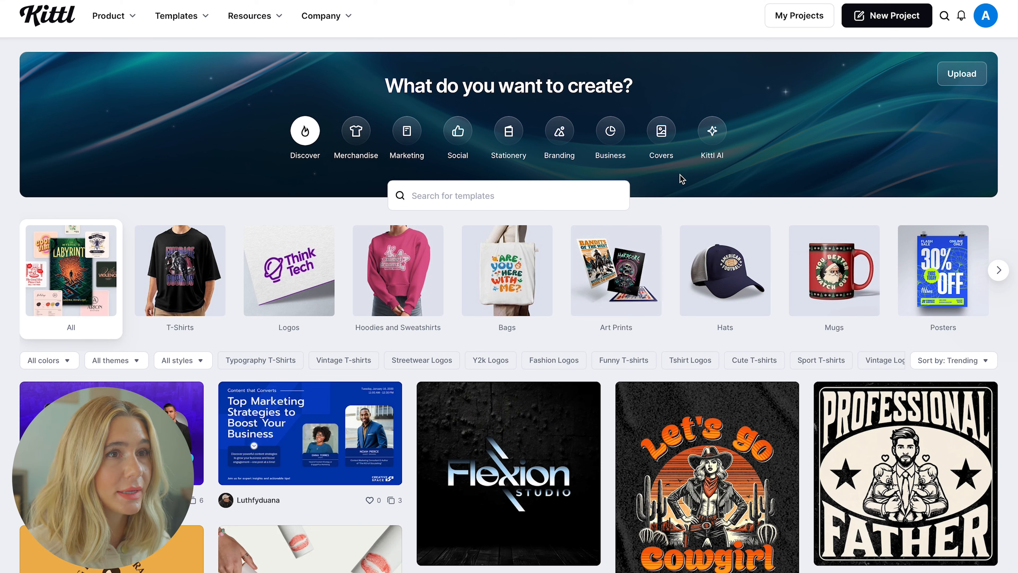
Create a new blank Instagram Post (Square) 1080 × 1080 px project.
{"action": "left_click", "coordinate": [889, 22]}
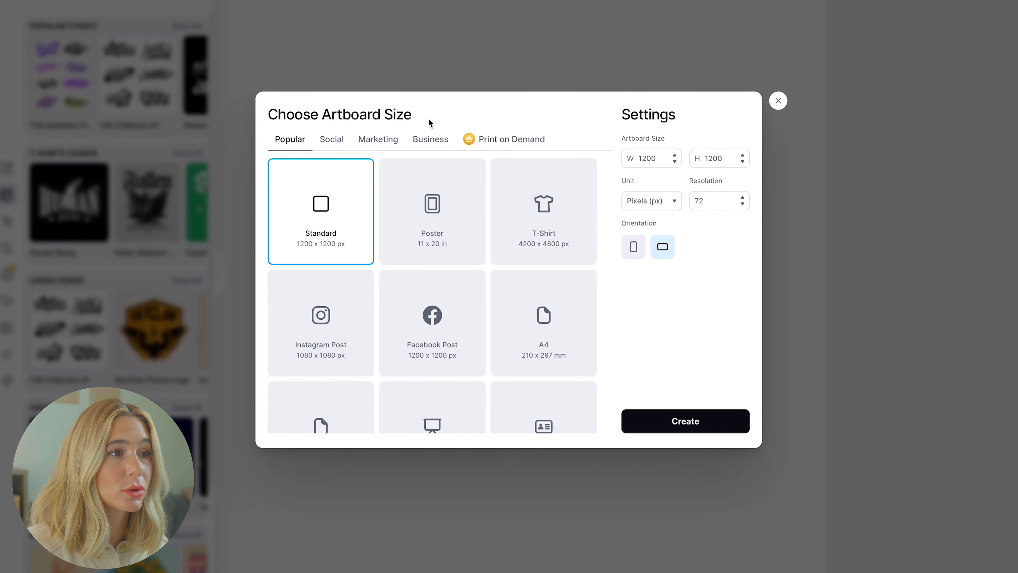
{"action": "left_click", "coordinate": [337, 140]}
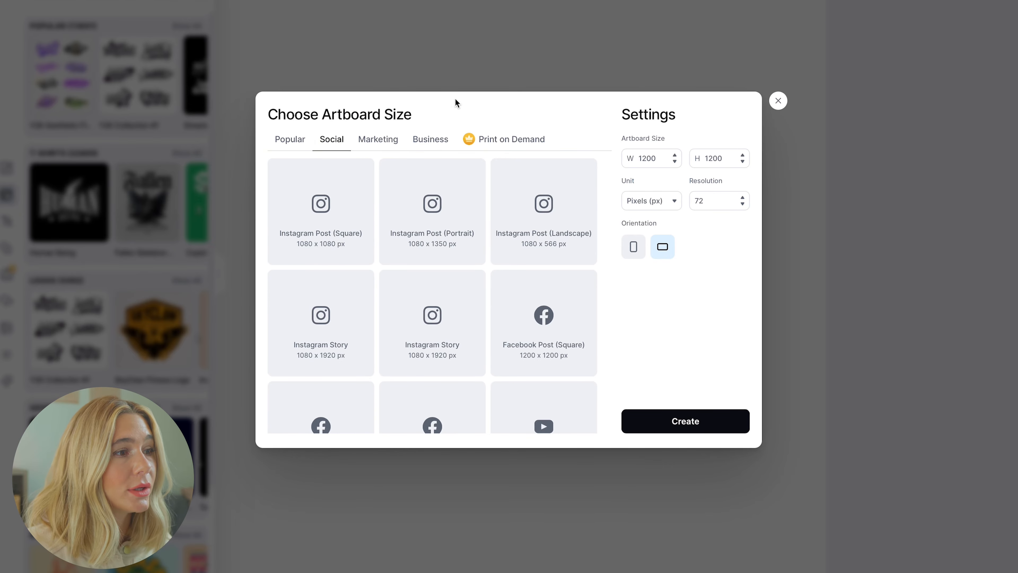
{"action": "left_click", "coordinate": [339, 215]}
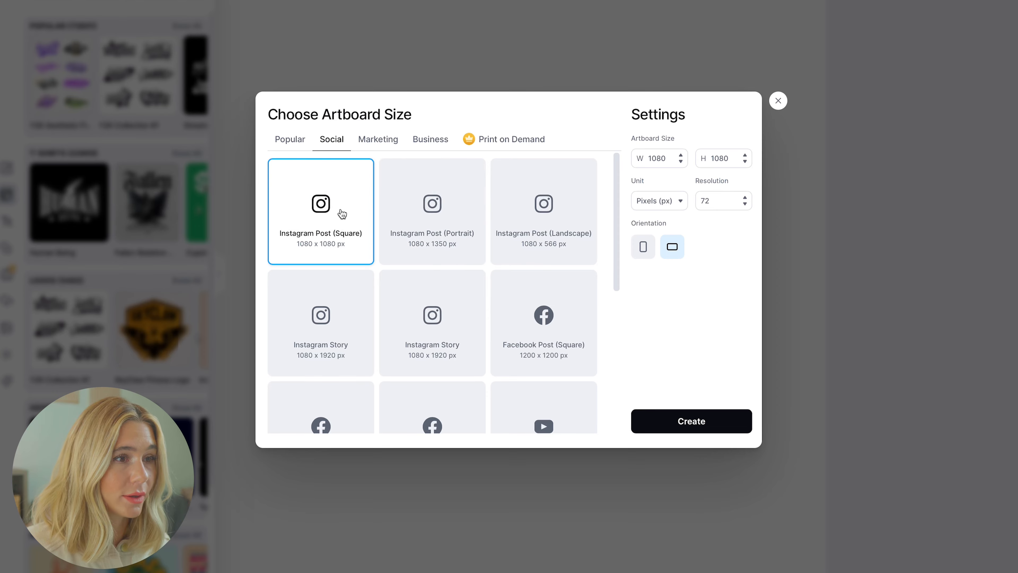
{"action": "left_click", "coordinate": [711, 424]}
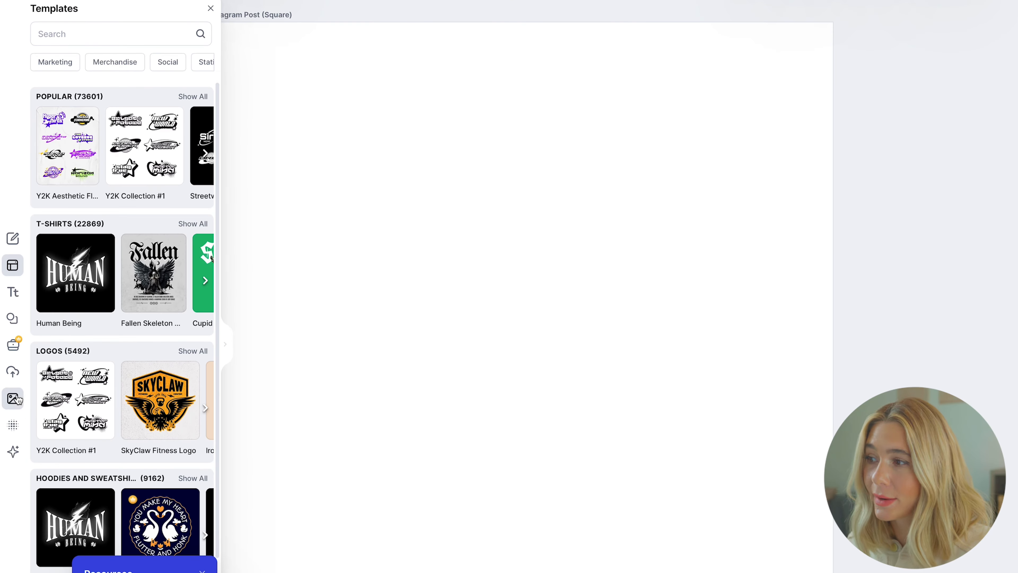
{"action": "left_click", "coordinate": [12, 451]}
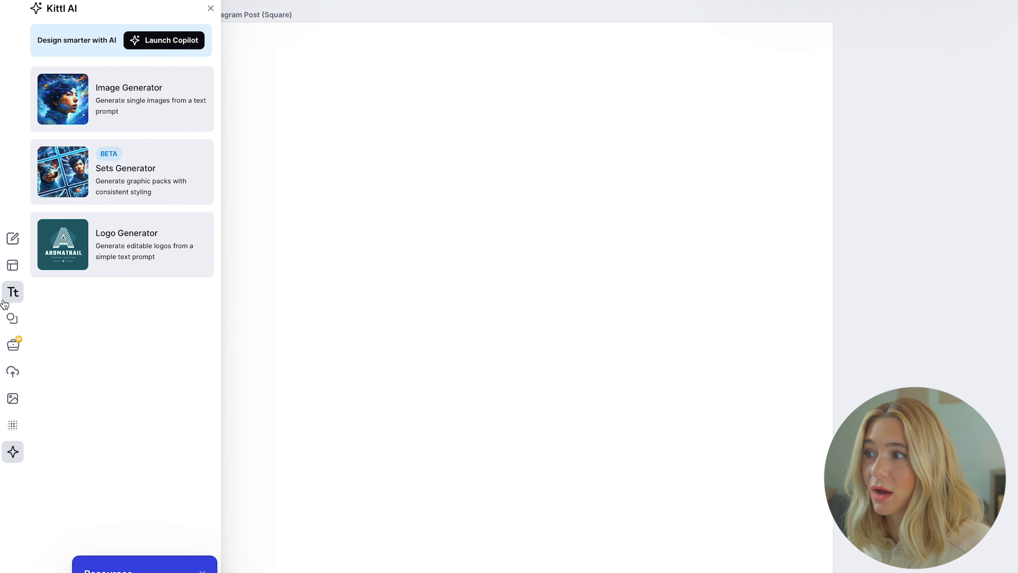
{"action": "left_click", "coordinate": [11, 299]}
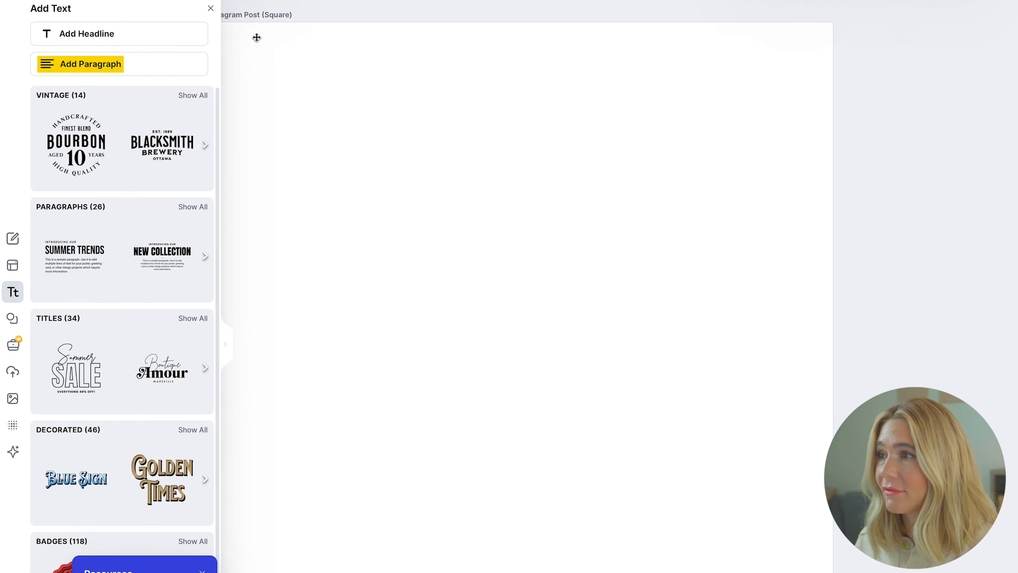
{"action": "scroll", "coordinate": [128, 317], "scroll_direction": "down", "scroll_amount": 2}
{"action": "scroll", "coordinate": [128, 317], "scroll_direction": "up", "scroll_amount": 2}
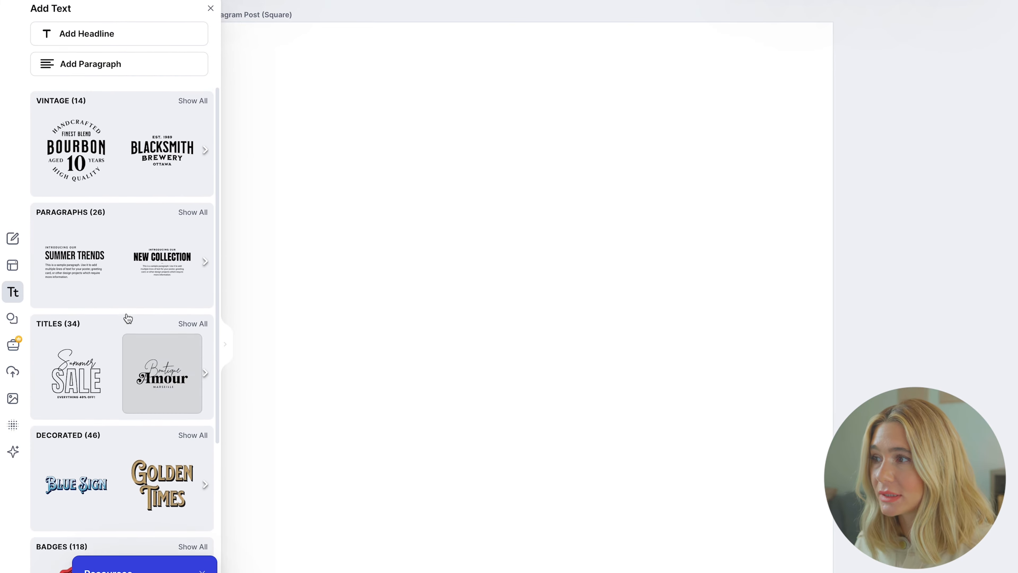
{"action": "left_click", "coordinate": [15, 267]}
{"action": "left_click", "coordinate": [123, 32]}
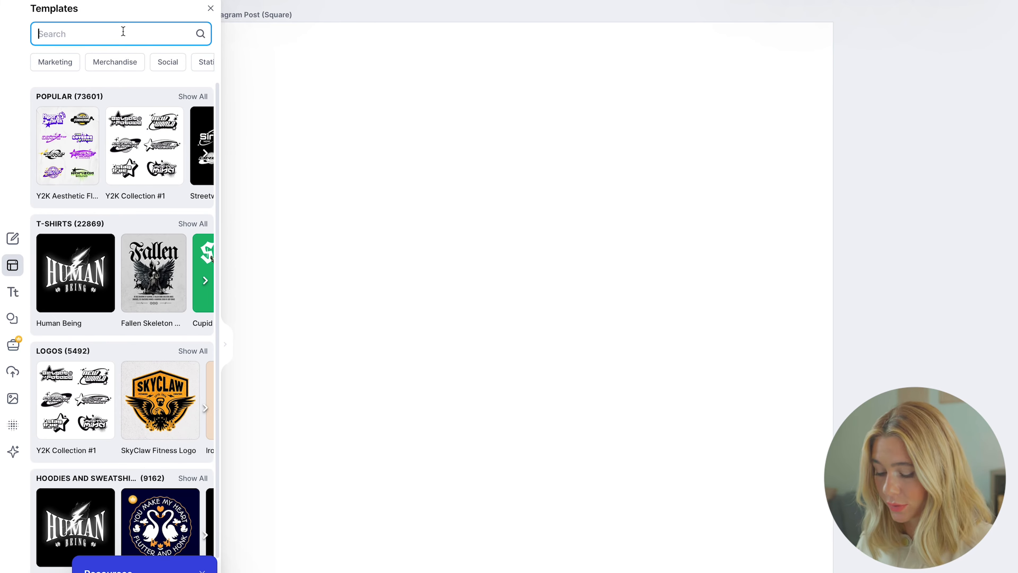
{"action": "type", "text": "swipe file"}
{"action": "key", "text": "Return"}
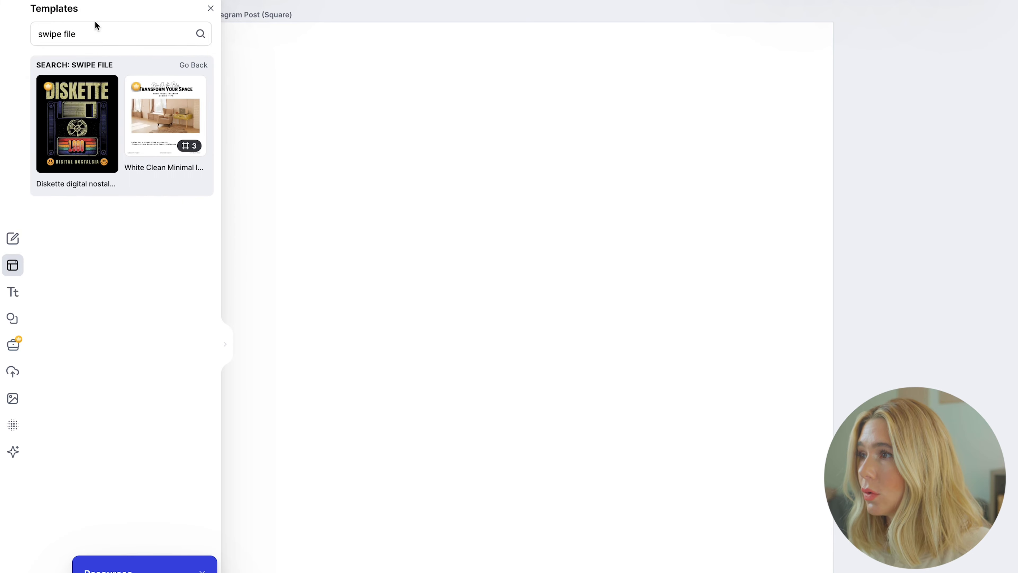
{"action": "triple_click", "coordinate": [96, 32]}
{"action": "type", "text": "coursell"}
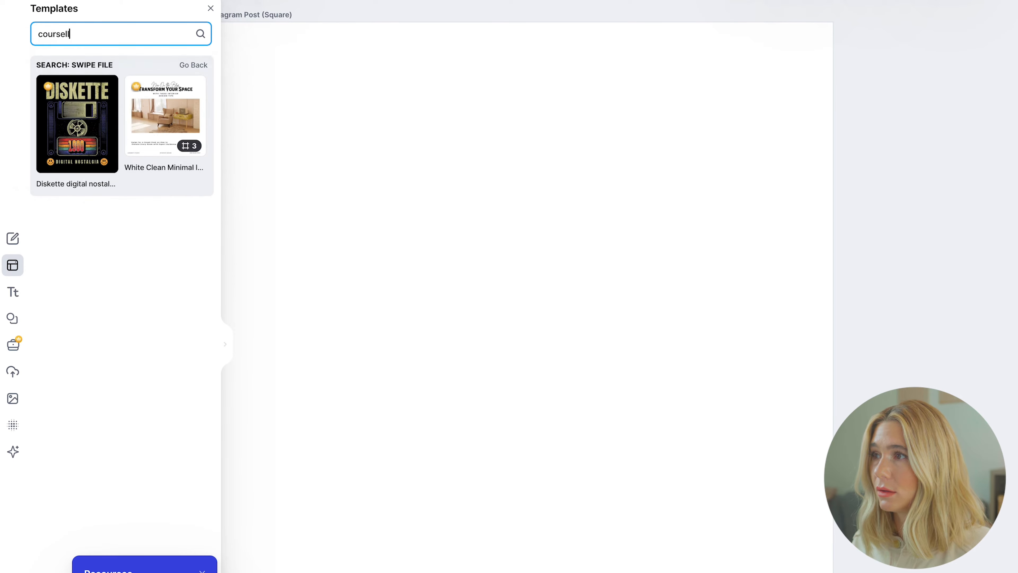
{"action": "key", "text": "Return"}
{"action": "scroll", "coordinate": [162, 336], "scroll_direction": "down", "scroll_amount": 11}
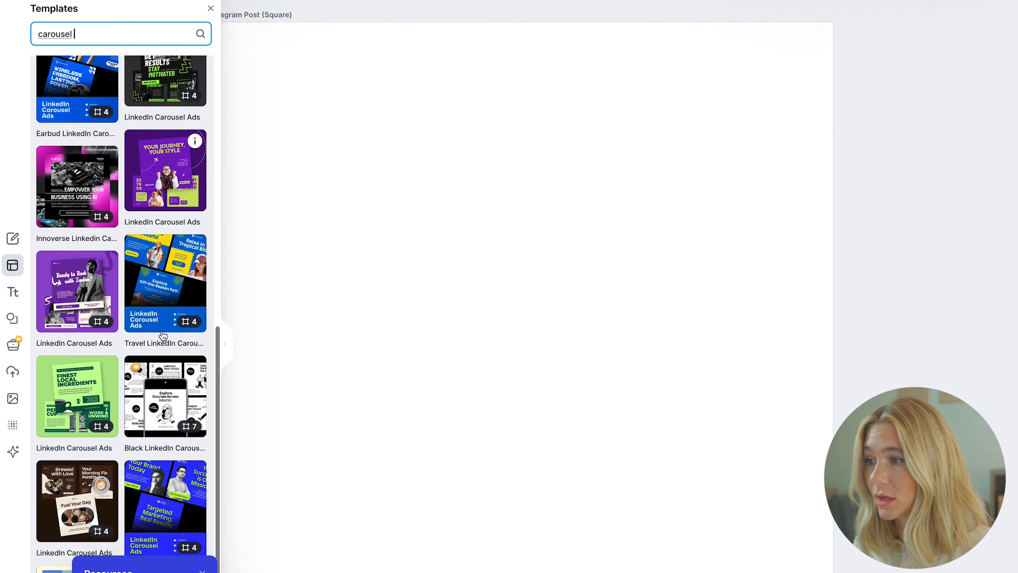
{"action": "scroll", "coordinate": [162, 336], "scroll_direction": "up", "scroll_amount": 12}
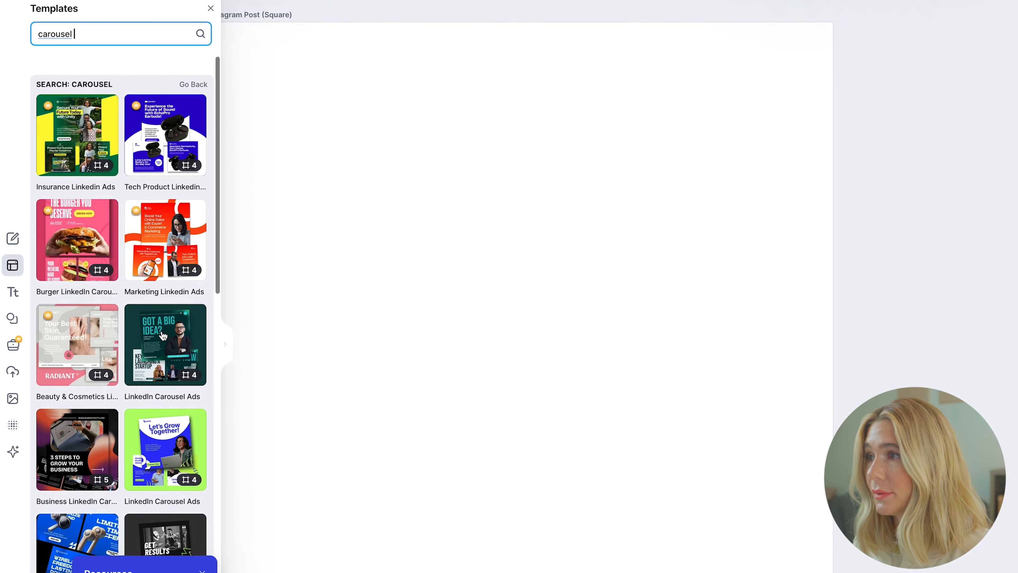
{"action": "scroll", "coordinate": [162, 335], "scroll_direction": "down", "scroll_amount": 1}
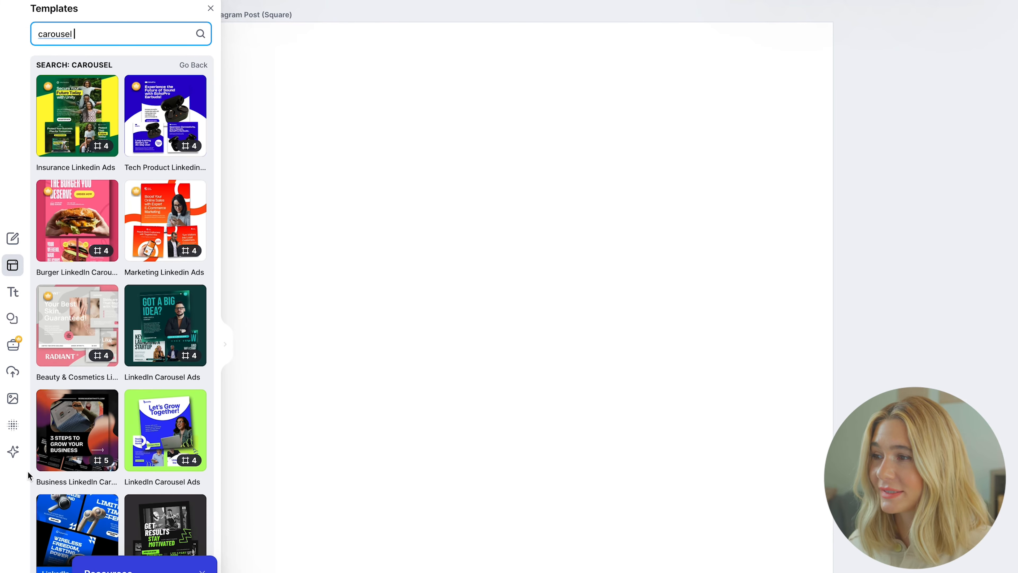
{"action": "left_click", "coordinate": [13, 453]}
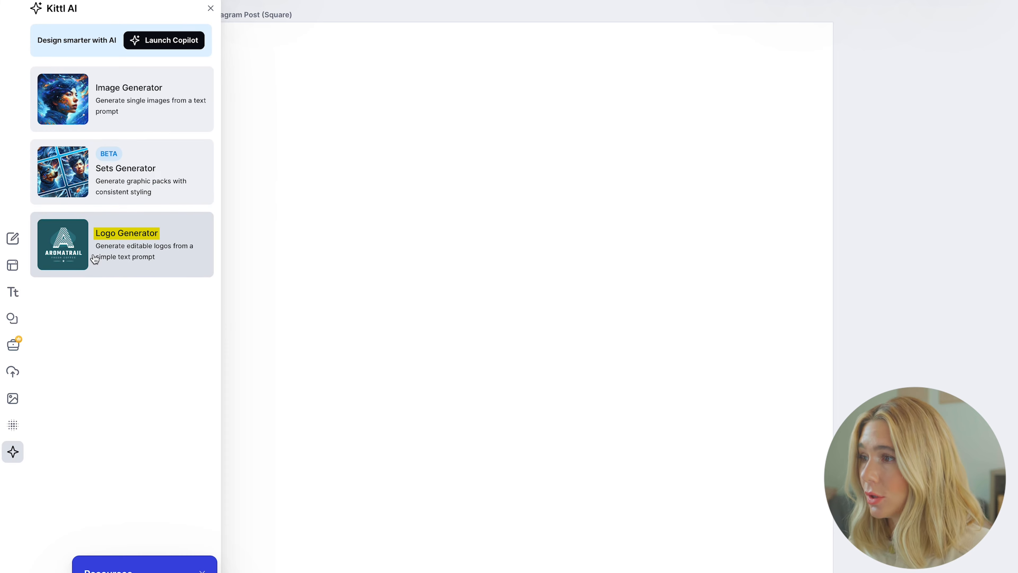
Apply the green-on-cream STARFRUIT AI logo to the artboard and select its STARFRUIT text.
{"action": "left_click", "coordinate": [152, 252]}
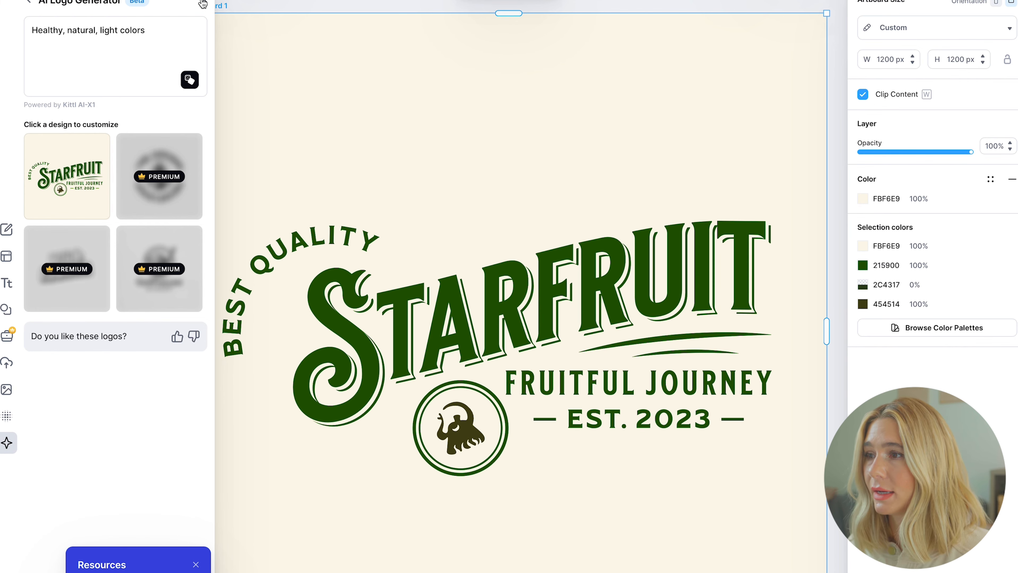
{"action": "left_click", "coordinate": [198, 3]}
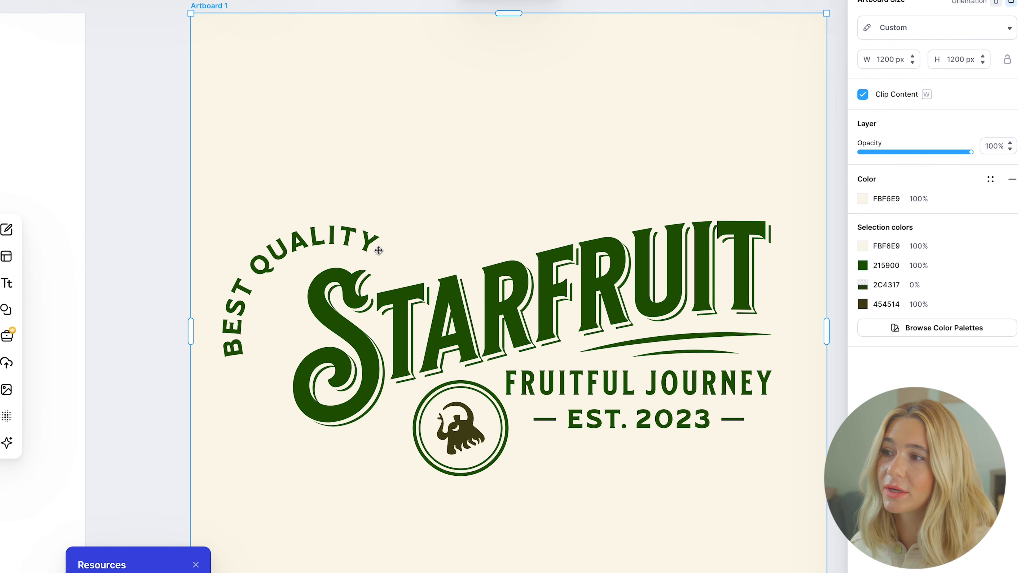
{"action": "left_click", "coordinate": [602, 309]}
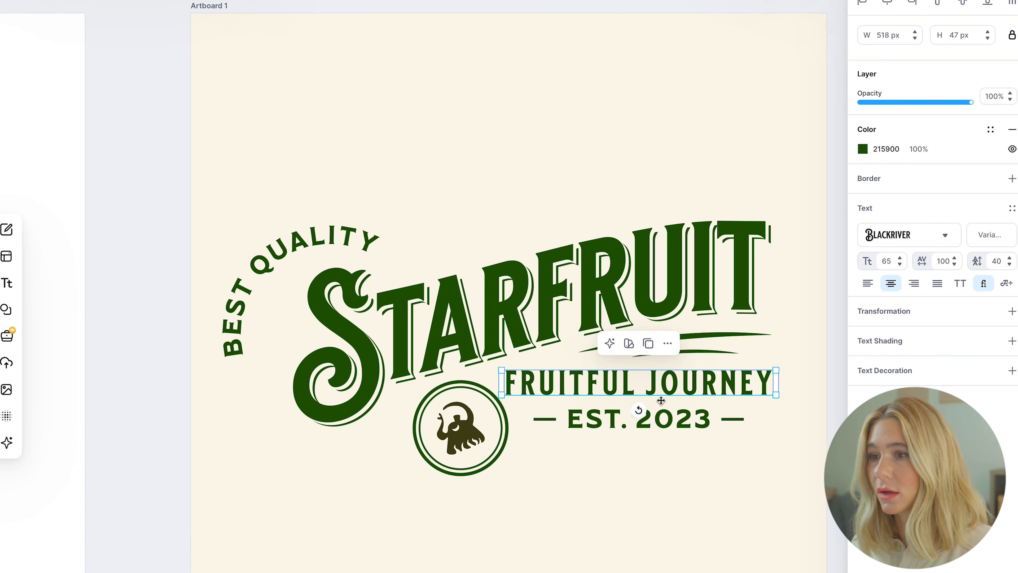
Move the FRUITFUL JOURNEY line to the top-left and replace it with the creator's name.
{"action": "left_click_drag", "start_coordinate": [714, 384], "coordinate": [445, 52]}
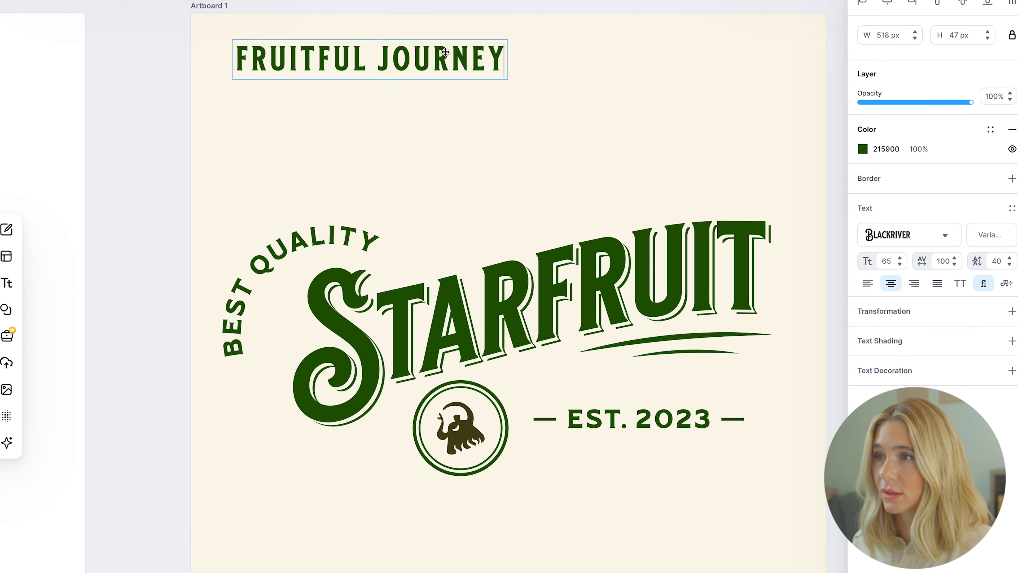
{"action": "key", "text": "ctrl+a"}
{"action": "key", "text": "ctrl+v"}
{"action": "key", "text": "Escape"}
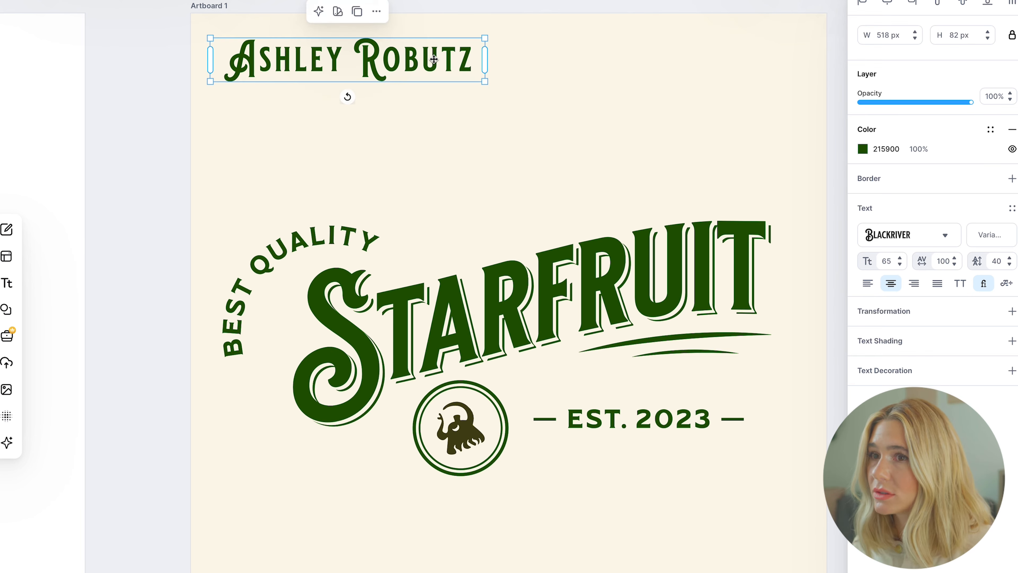
{"action": "double_click", "coordinate": [435, 61]}
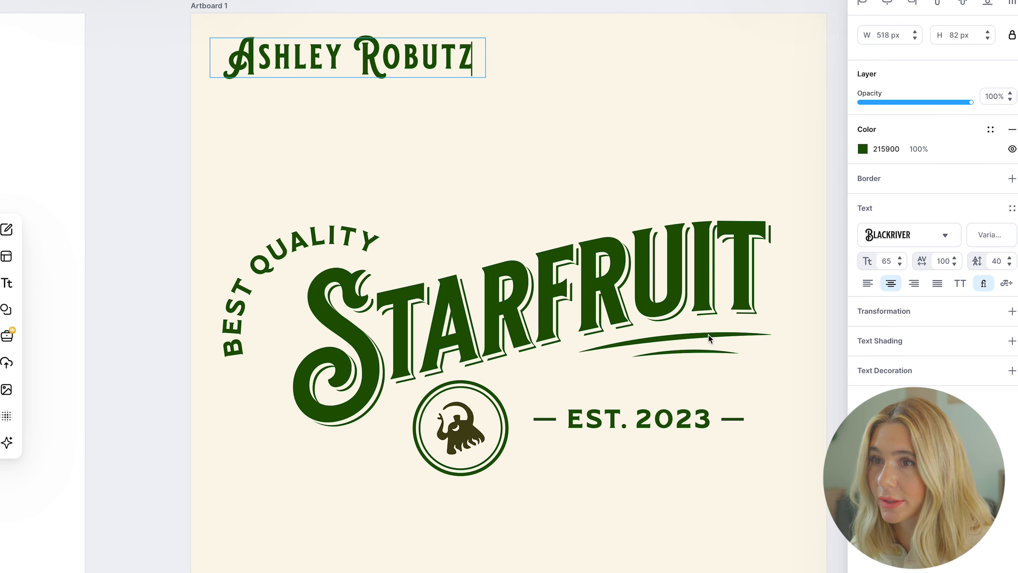
Set the name text in the Antonio typeface.
{"action": "left_click", "coordinate": [940, 236]}
{"action": "scroll", "coordinate": [830, 356], "scroll_direction": "down", "scroll_amount": 5}
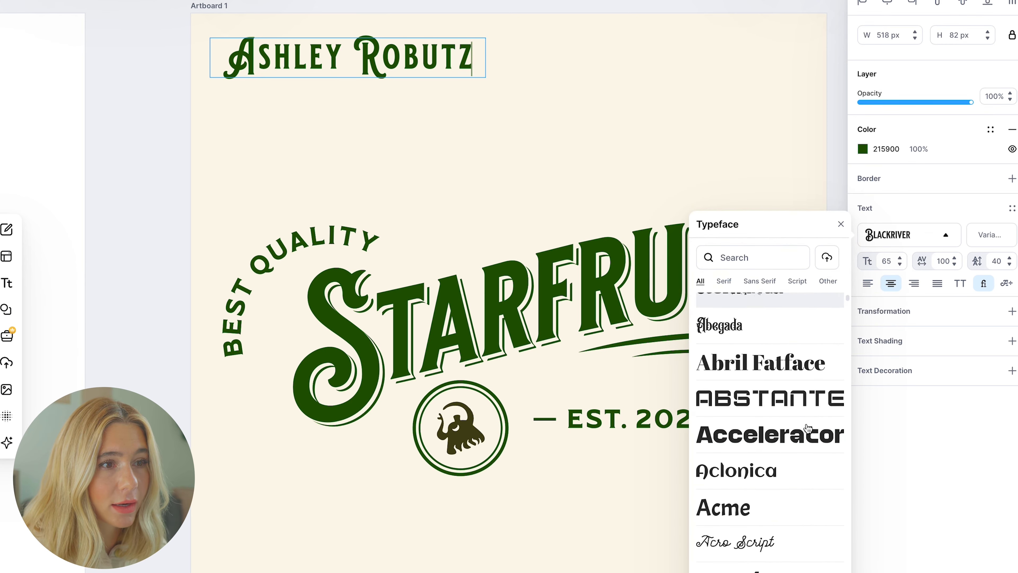
{"action": "scroll", "coordinate": [811, 429], "scroll_direction": "down", "scroll_amount": 5}
{"action": "left_click", "coordinate": [813, 430]}
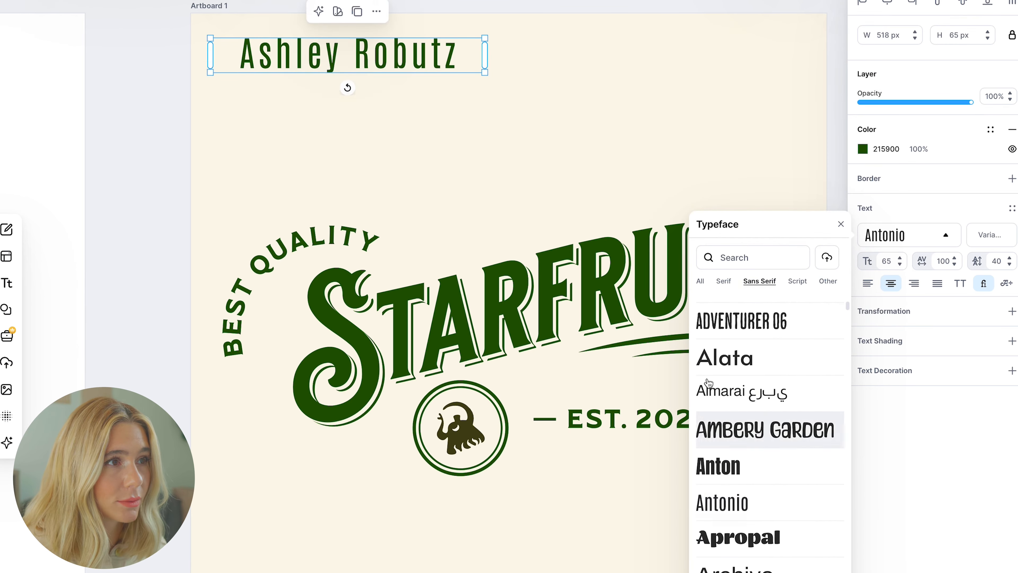
{"action": "left_click", "coordinate": [346, 87]}
{"action": "left_click", "coordinate": [366, 55]}
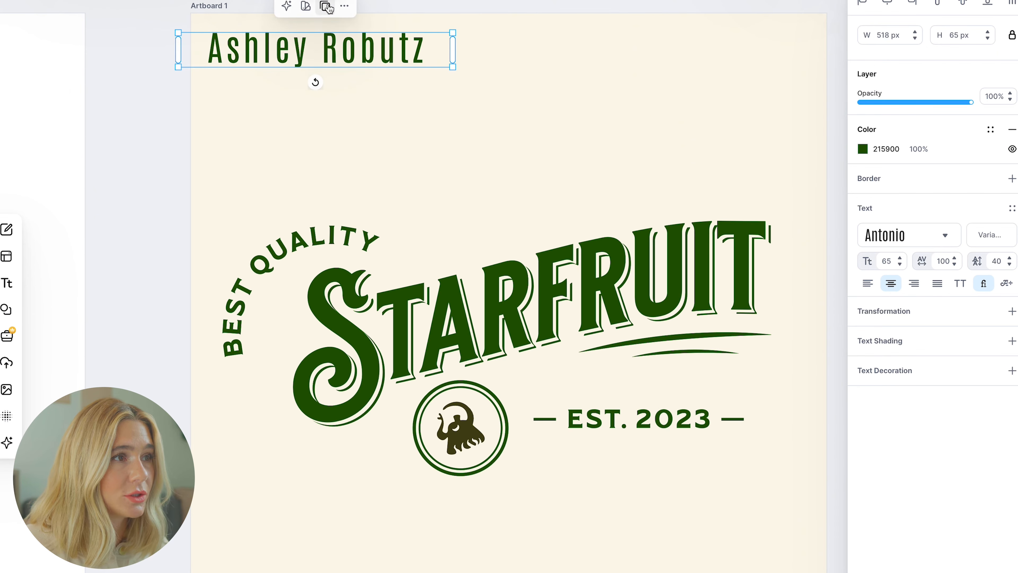
{"action": "left_click", "coordinate": [326, 11]}
{"action": "double_click", "coordinate": [379, 92]}
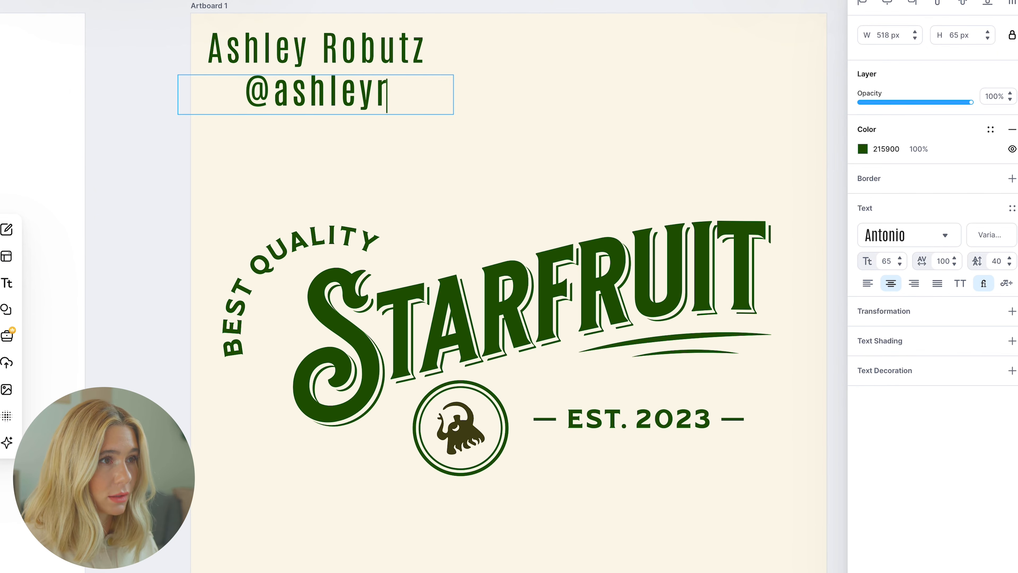
{"action": "key", "text": "Escape"}
{"action": "left_click", "coordinate": [860, 285]}
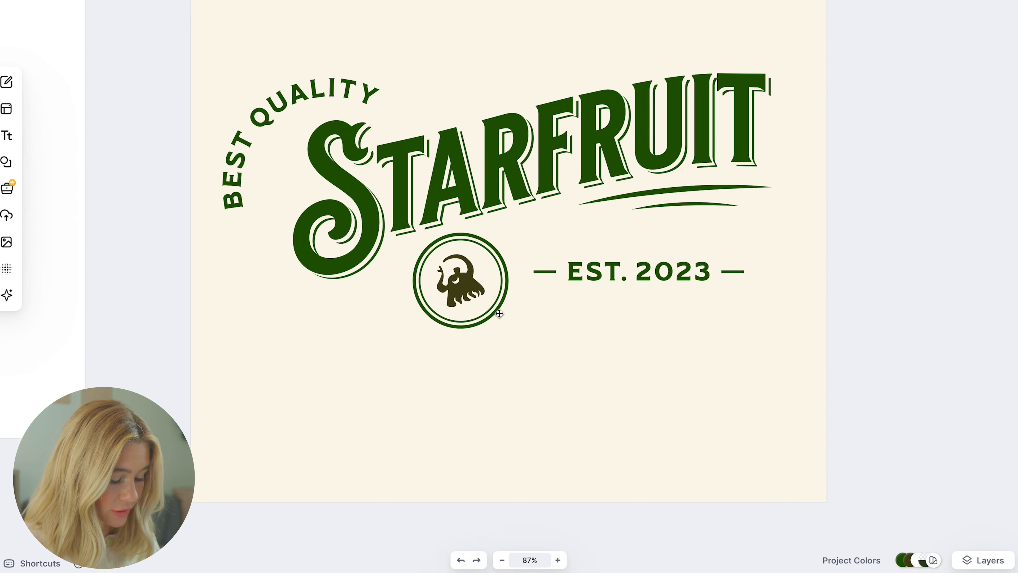
Place the handle under the name and shrink both lines to about size 54.
{"action": "left_click_drag", "start_coordinate": [293, 95], "coordinate": [311, 87]}
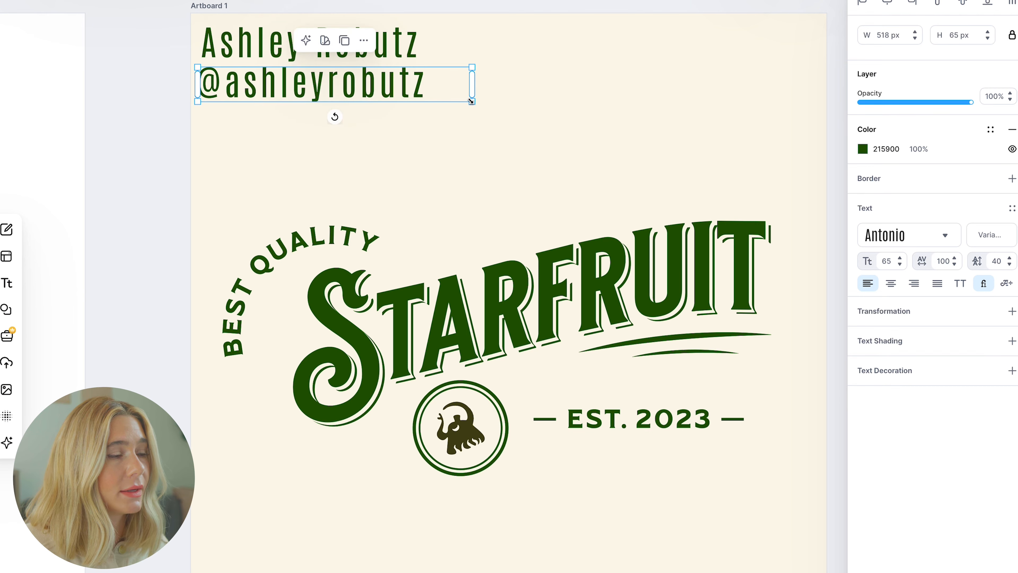
{"action": "left_click_drag", "start_coordinate": [471, 101], "coordinate": [428, 95]}
{"action": "left_click_drag", "start_coordinate": [476, 61], "coordinate": [428, 55]}
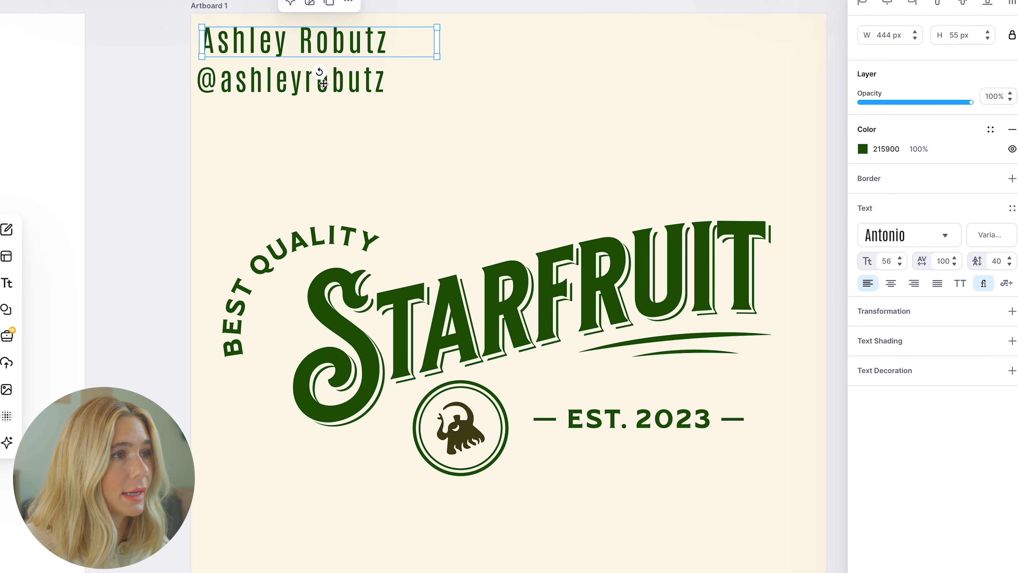
{"action": "left_click_drag", "start_coordinate": [321, 89], "coordinate": [326, 86]}
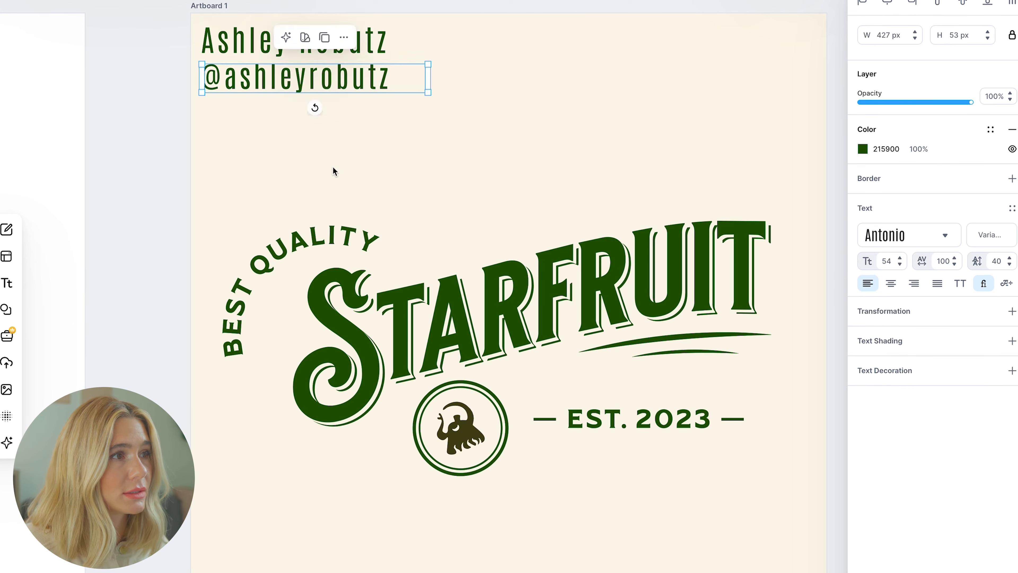
{"action": "left_click", "coordinate": [334, 170]}
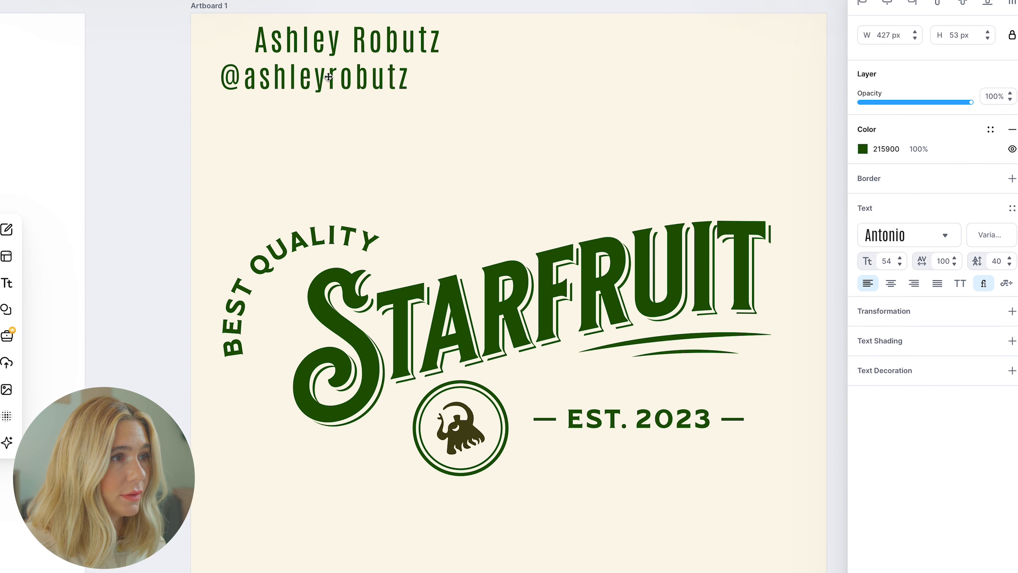
{"action": "left_click", "coordinate": [328, 77]}
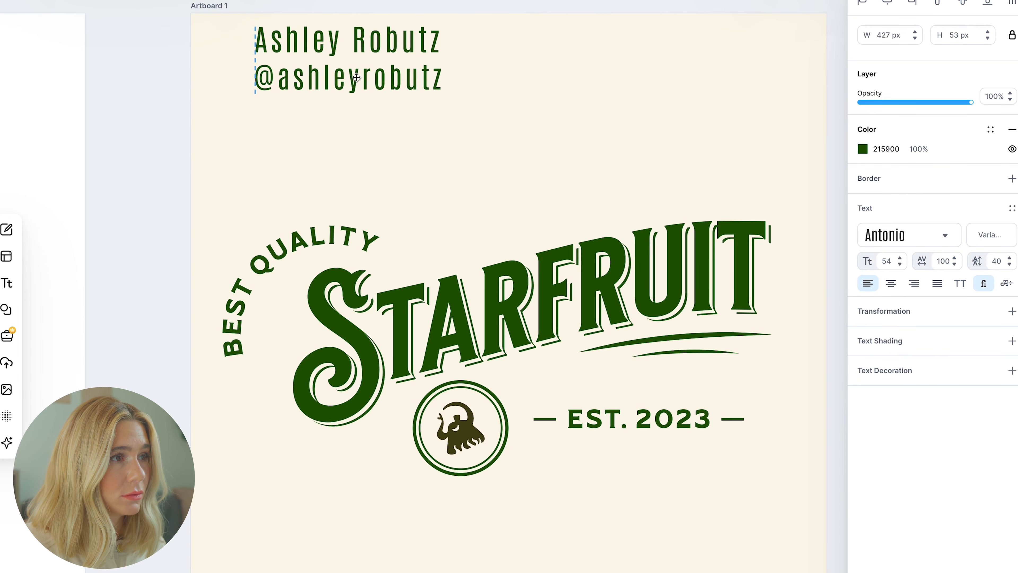
{"action": "left_click", "coordinate": [7, 362]}
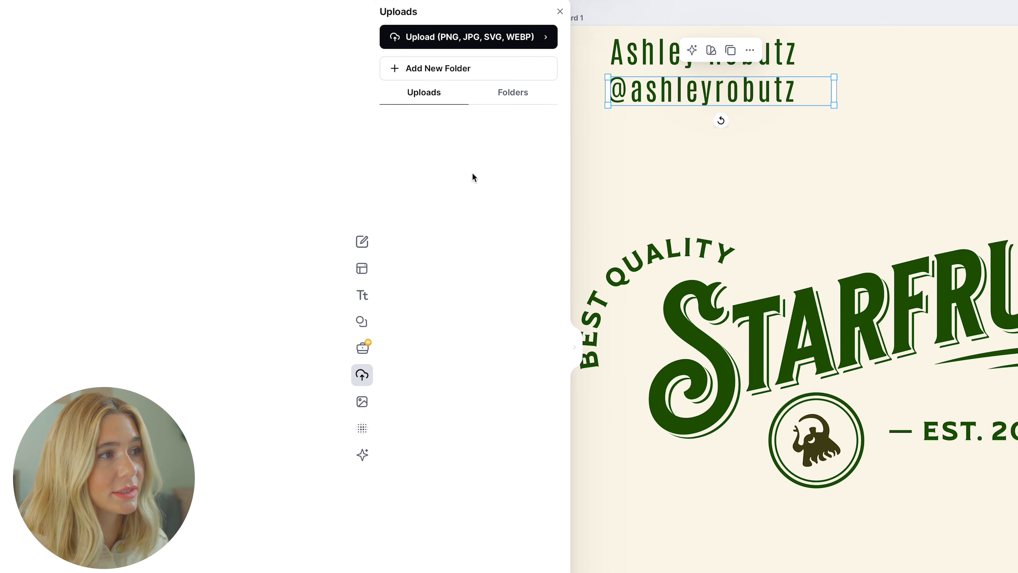